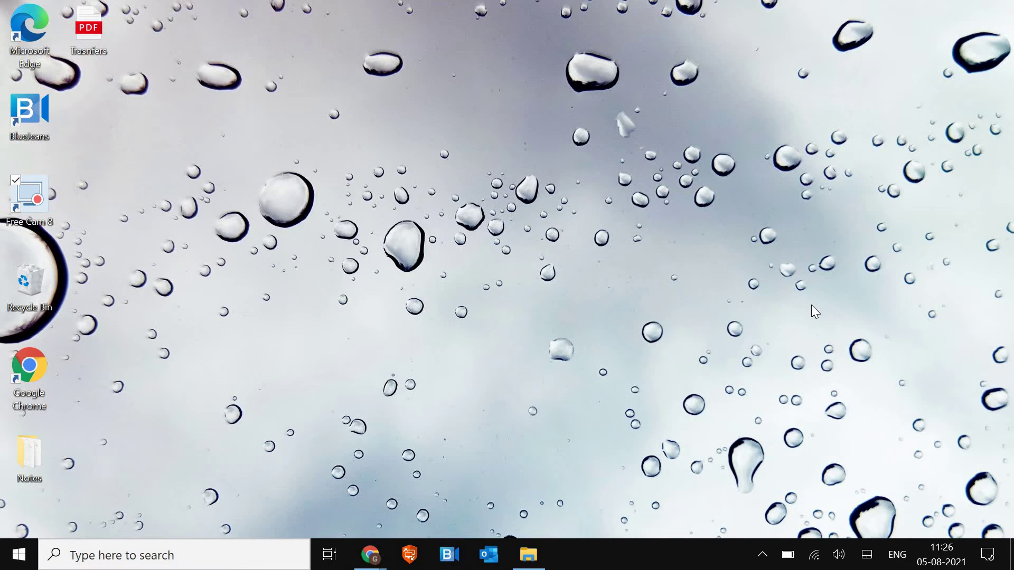
# Step: Run cleanmgr from the Run box to start Disk Cleanup on drive C:
pyautogui.press('super+r')
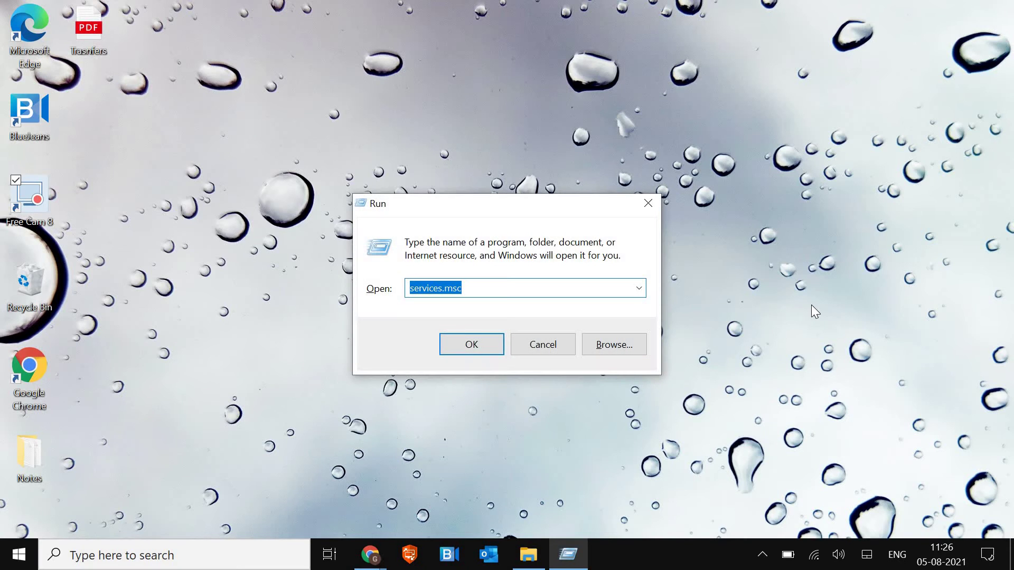
pyautogui.write('cl')
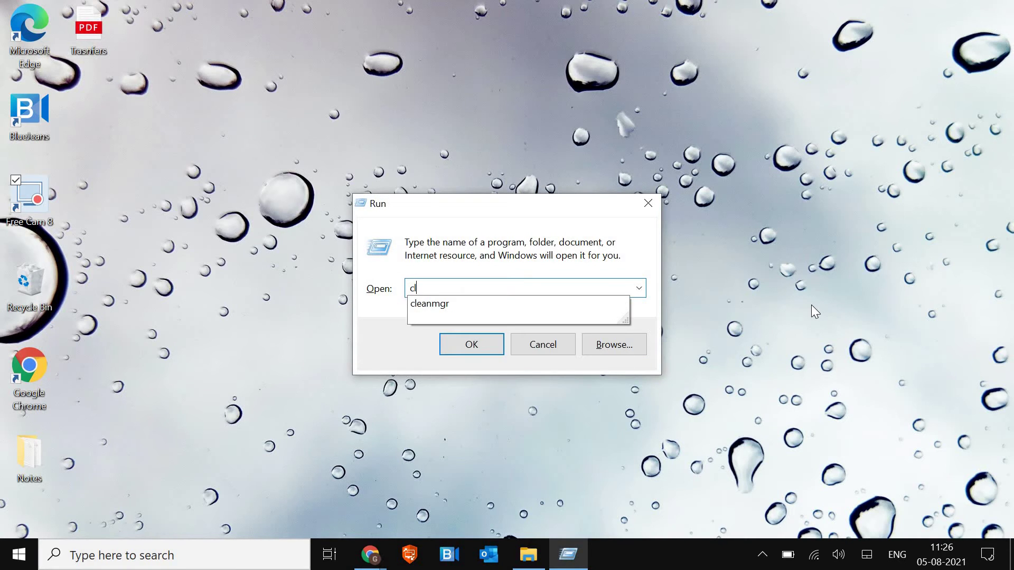
pyautogui.write('ean')
pyautogui.press('Down')
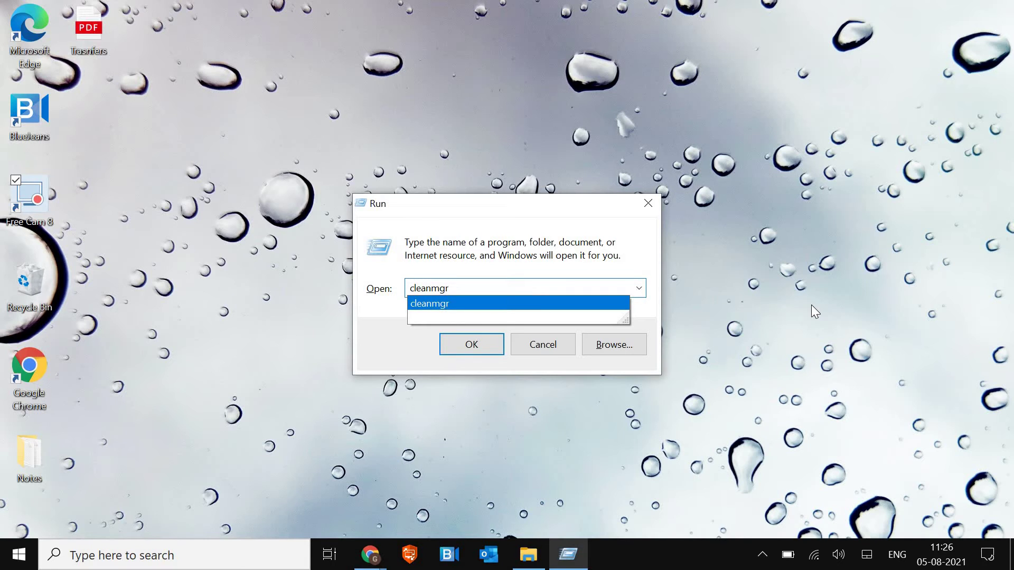
pyautogui.press('Return')
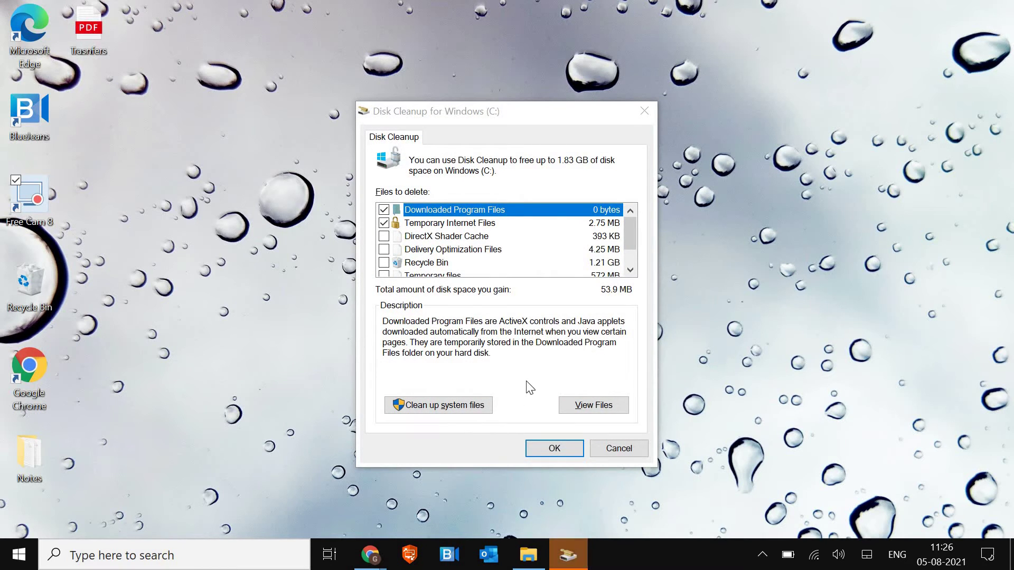
# Step: Permanently delete DirectX Shader Cache, Delivery Optimization Files, Recycle Bin and Temporary files (about 1.83 GB)
pyautogui.click(384, 236)
pyautogui.click(384, 250)
pyautogui.click(384, 263)
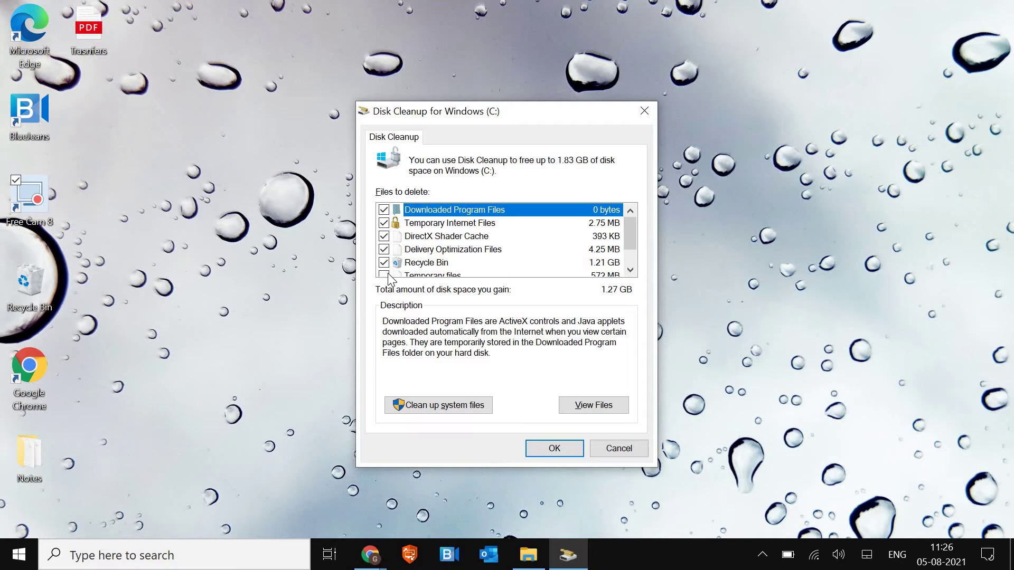
pyautogui.scroll(-1, 388, 264)
pyautogui.click(384, 249)
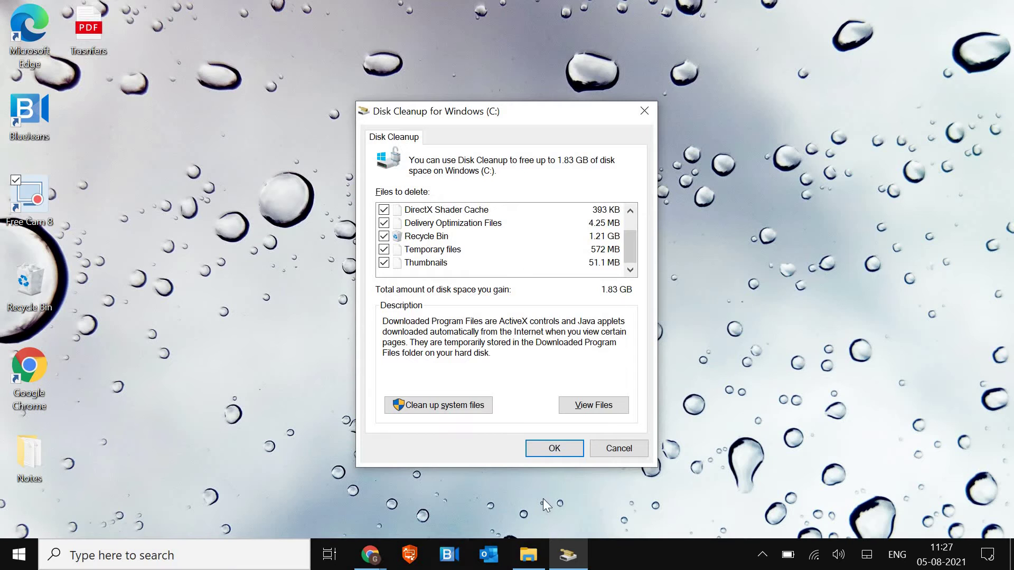
pyautogui.click(542, 449)
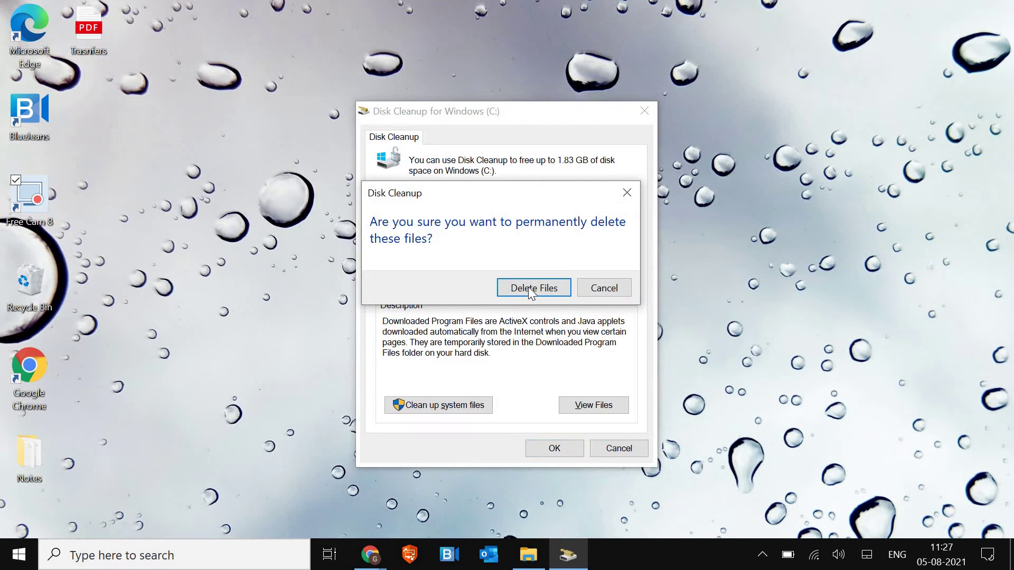
pyautogui.click(531, 292)
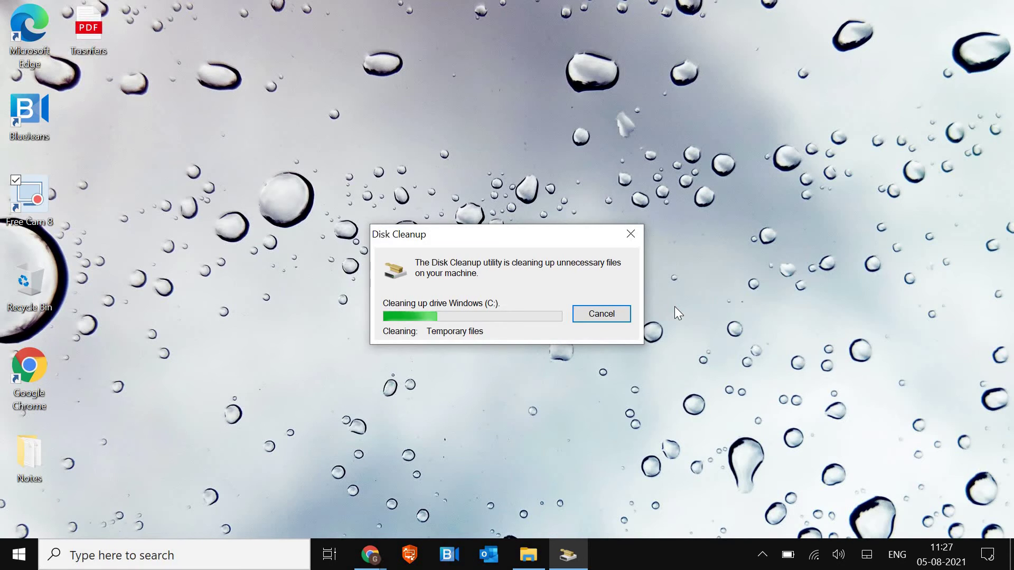
# Step: Open the C:\Windows\Temp folder by running 'temp'
pyautogui.press('super+r')
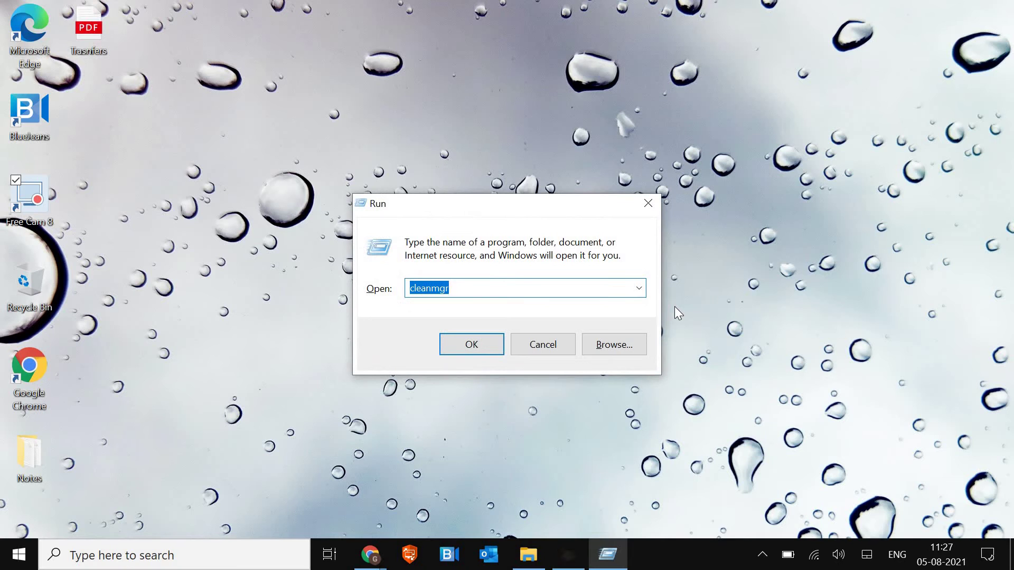
pyautogui.write('temp')
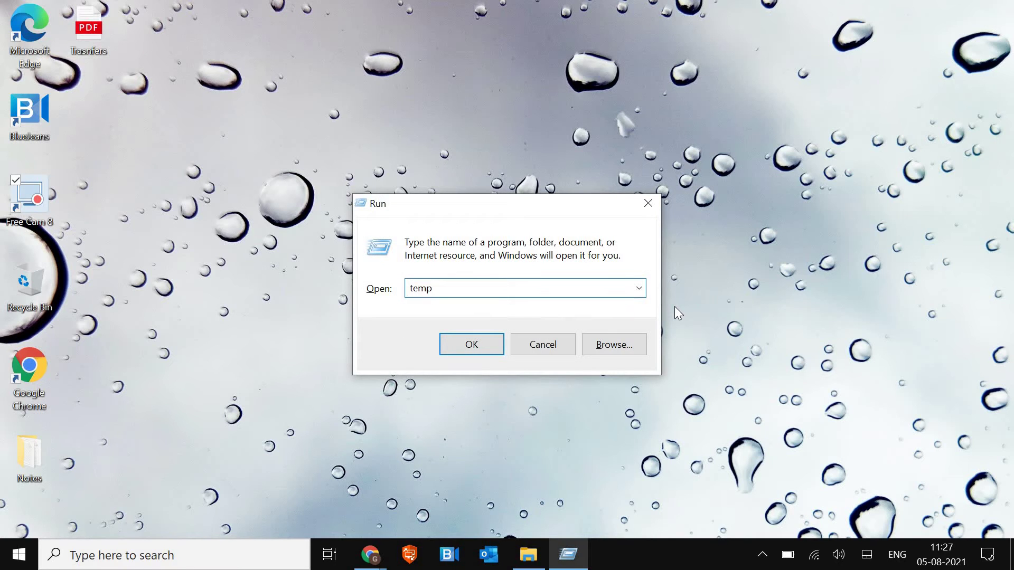
pyautogui.press('Return')
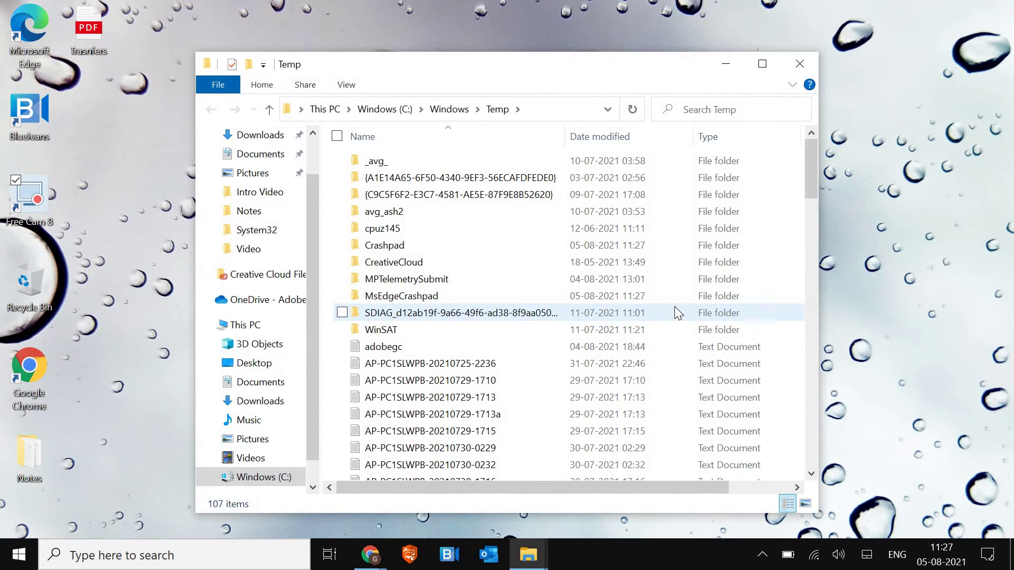
# Step: Permanently delete all 107 Temp items, skipping those in use, and close the window
pyautogui.click(474, 198)
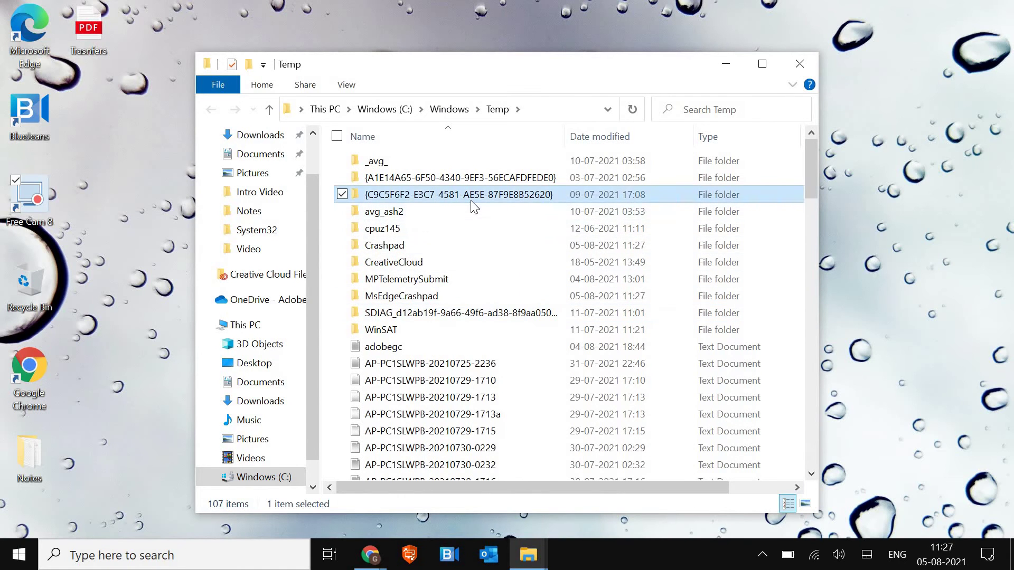
pyautogui.hotkey('ctrl', 'a')
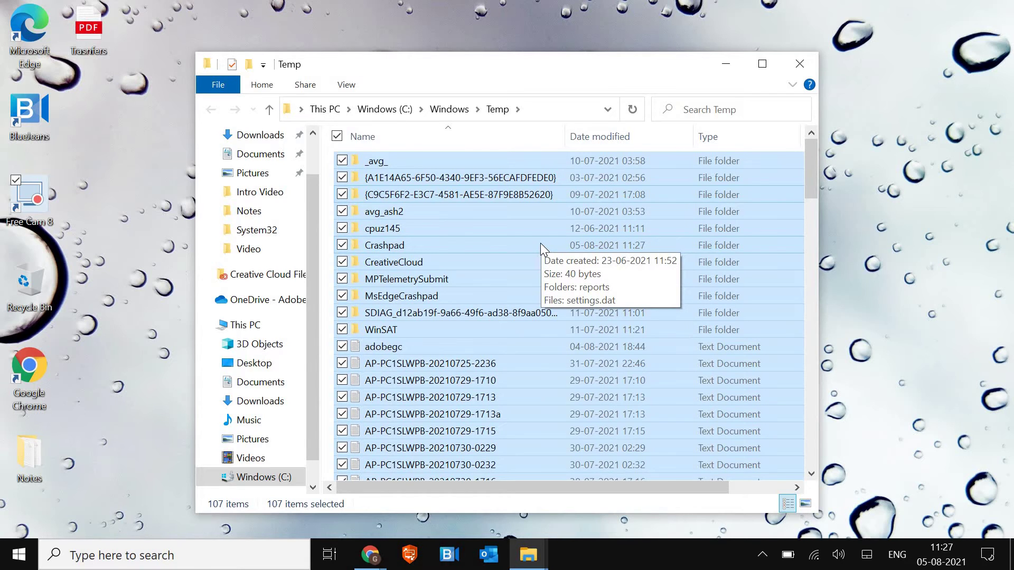
pyautogui.hotkey('shift', 'Delete')
pyautogui.press('Return')
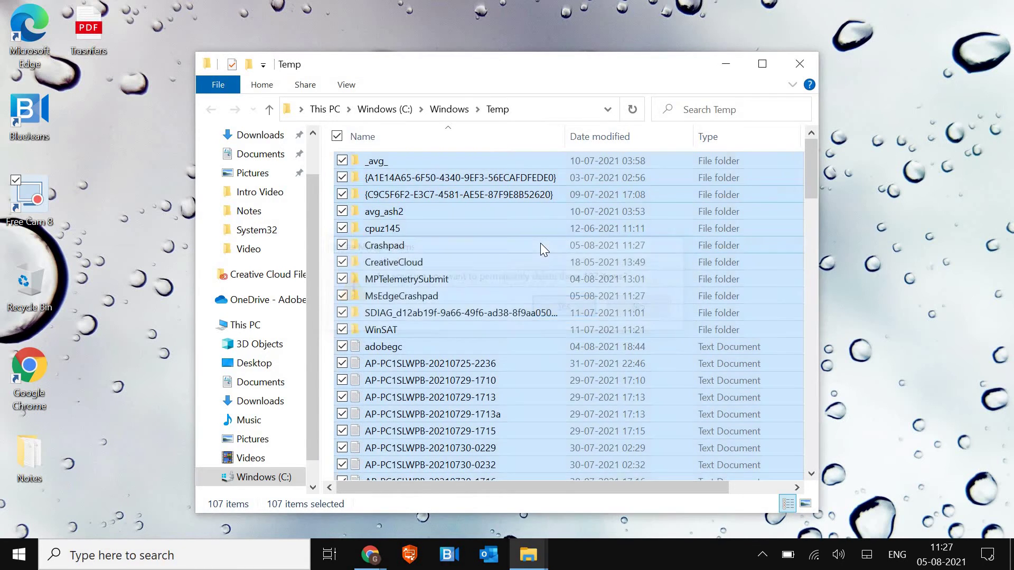
pyautogui.press('Return')
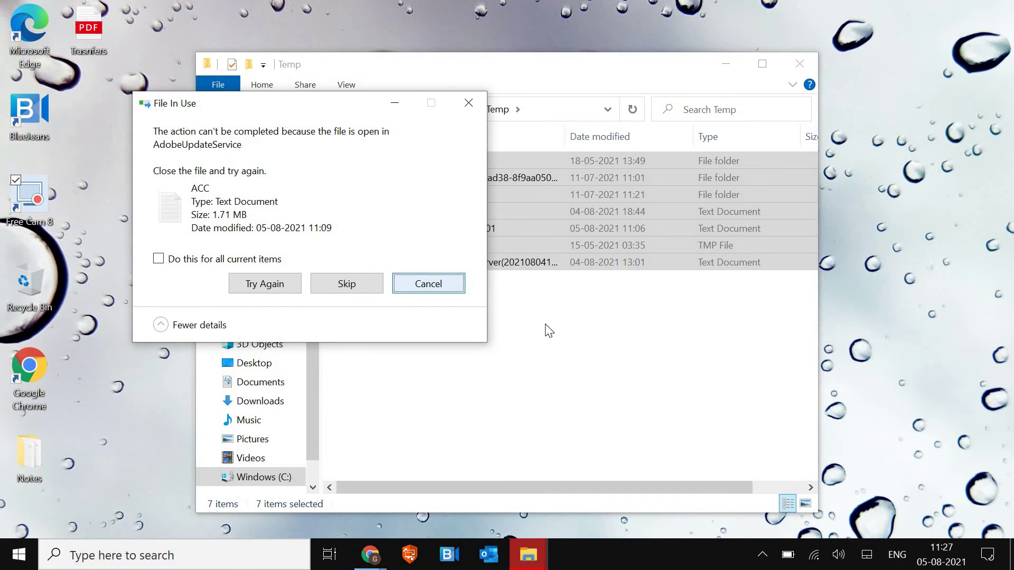
pyautogui.press('Return')
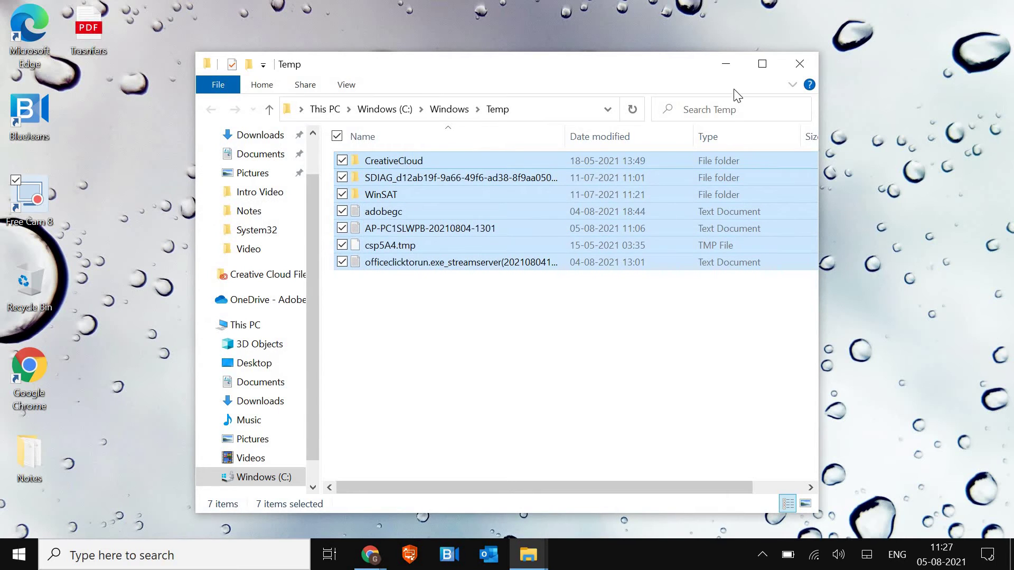
pyautogui.click(799, 65)
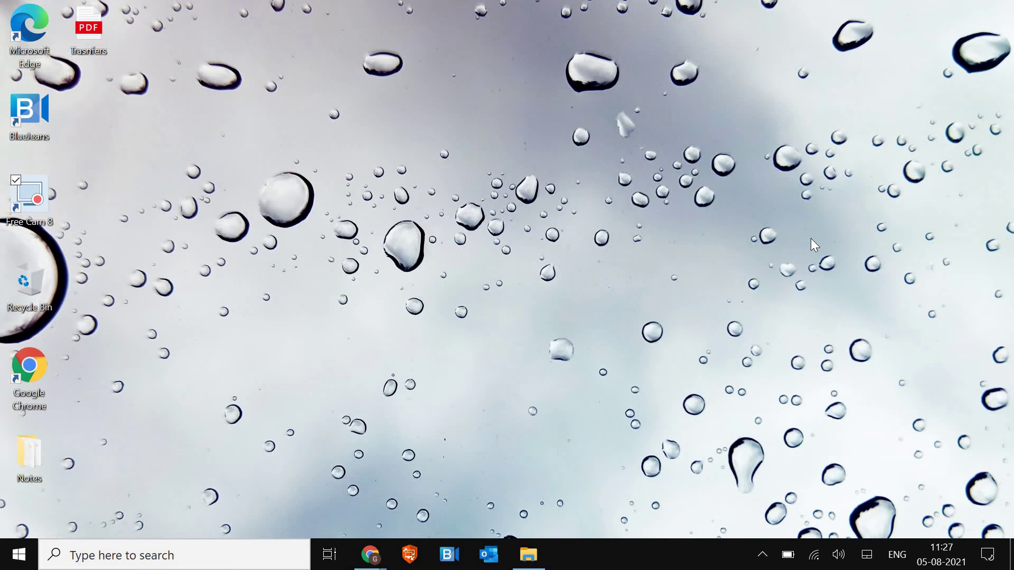
# Step: Open the user's AppData\Local\Temp folder by running %temp% from the Run box
pyautogui.press('super')
pyautogui.click(25, 550)
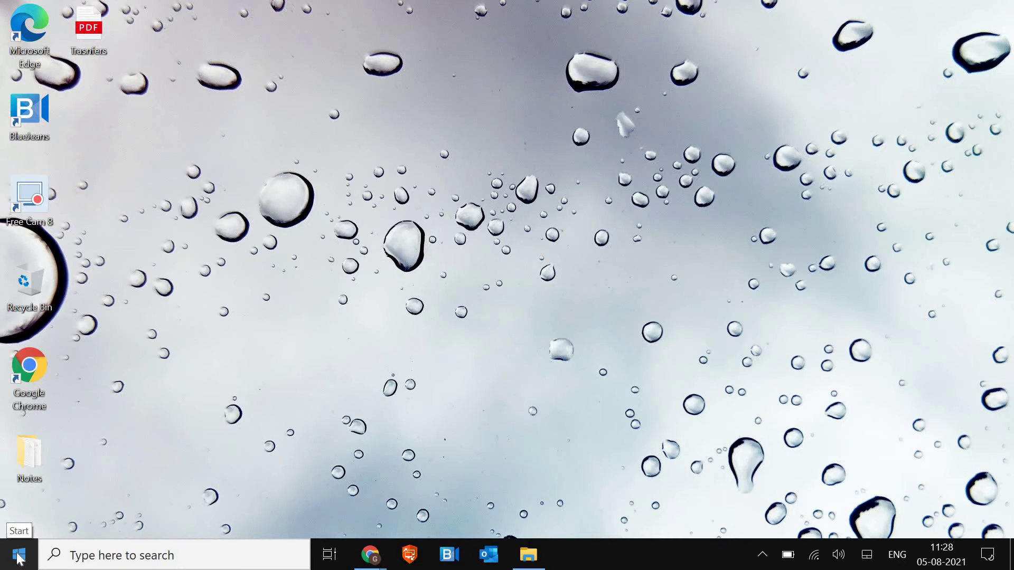
pyautogui.rightClick(19, 558)
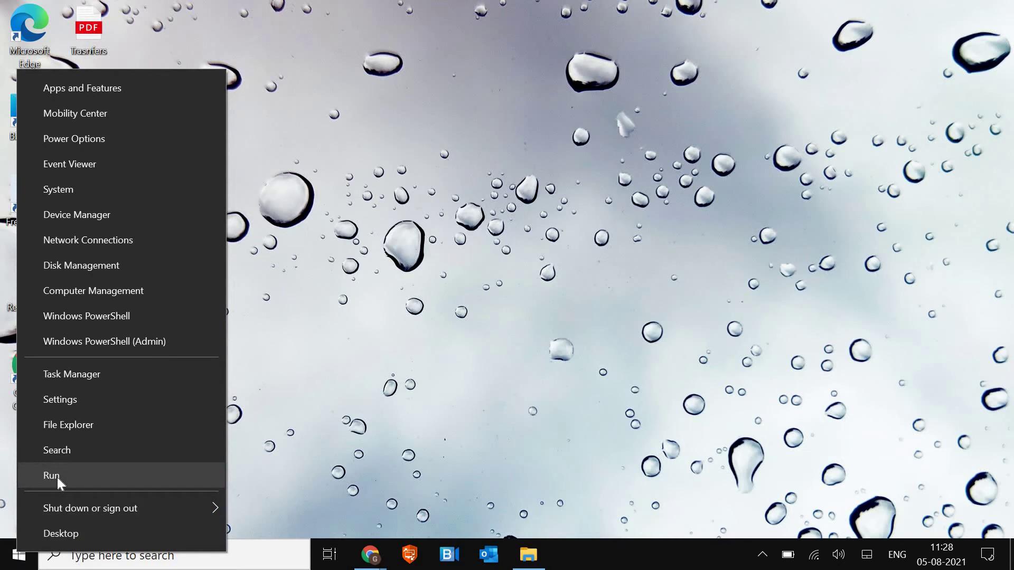
pyautogui.click(77, 476)
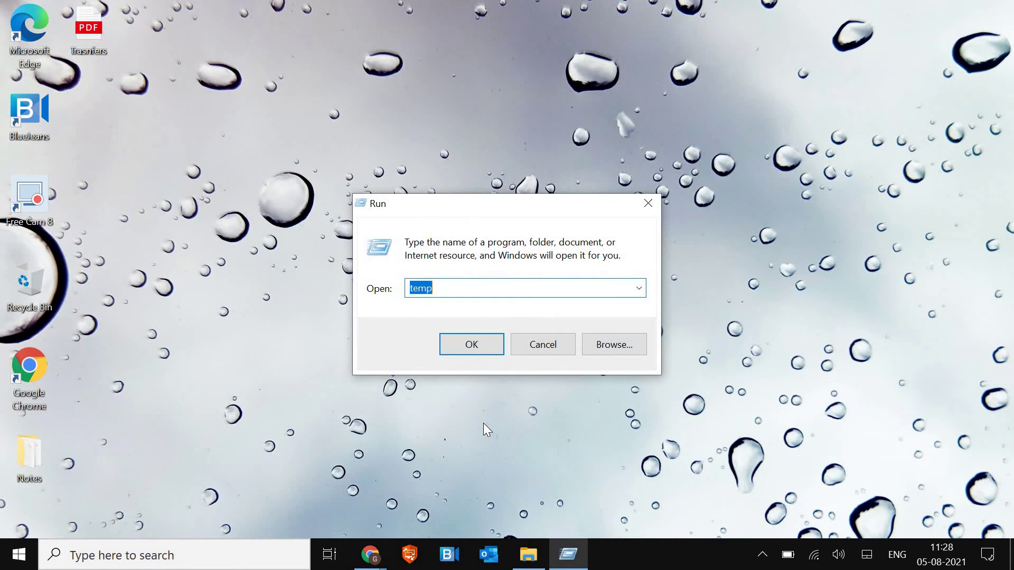
pyautogui.press('Home')
pyautogui.write('%')
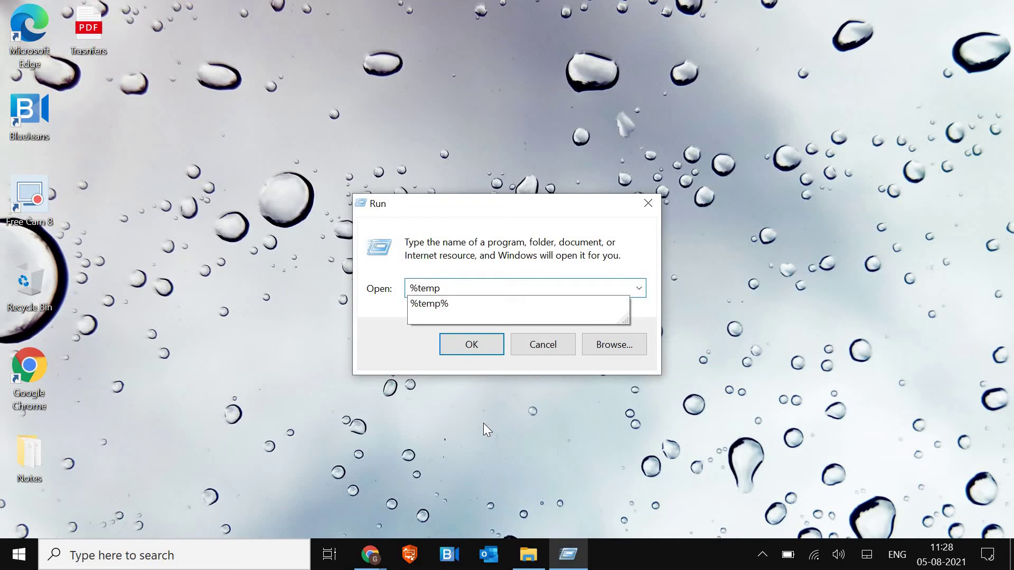
pyautogui.press('End')
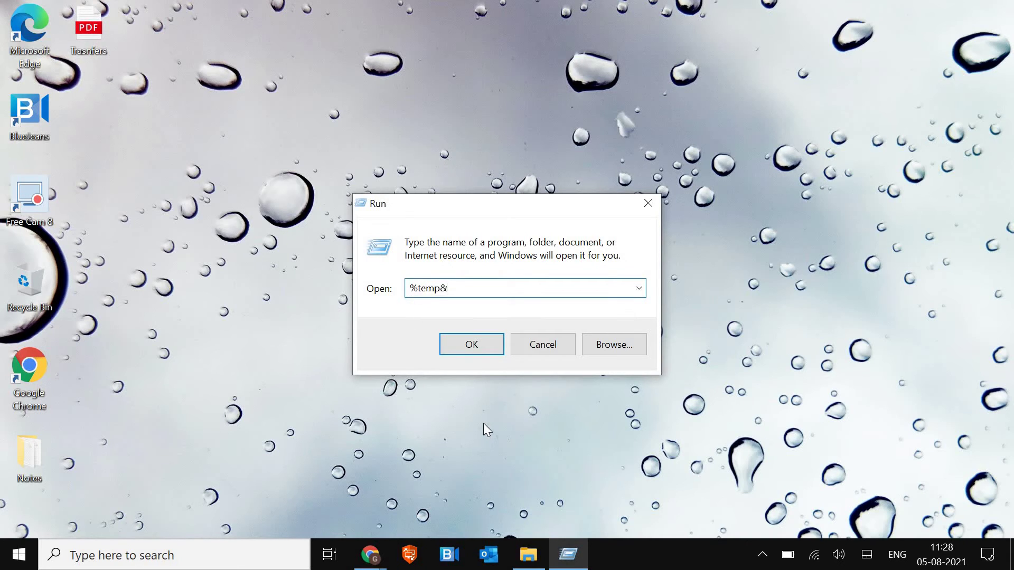
pyautogui.write('%')
pyautogui.press('Return')
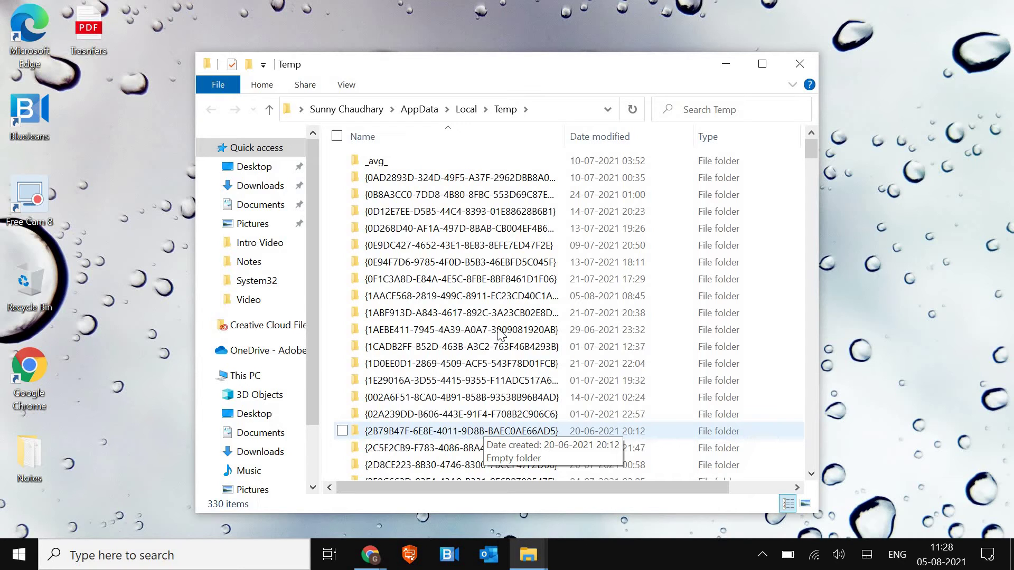
# Step: Select all 330 items in the user Temp folder and permanently delete them
pyautogui.click(499, 316)
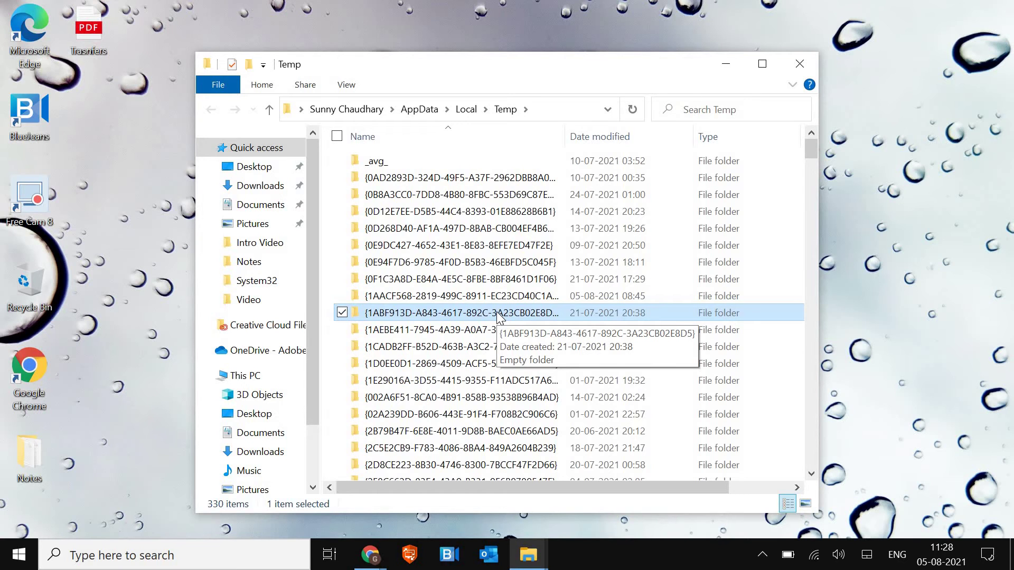
pyautogui.hotkey('ctrl', 'a')
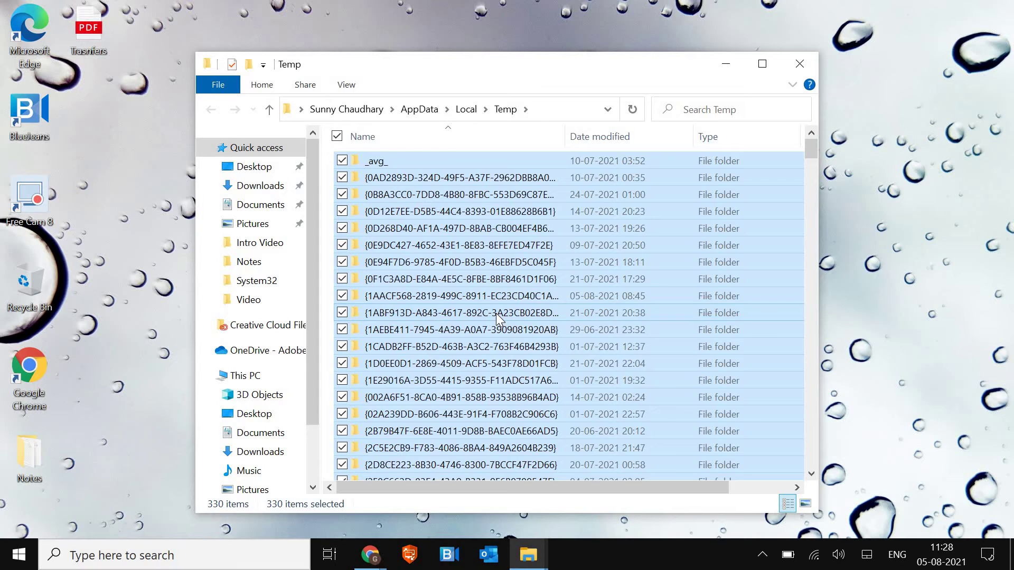
pyautogui.hotkey('shift', 'Delete')
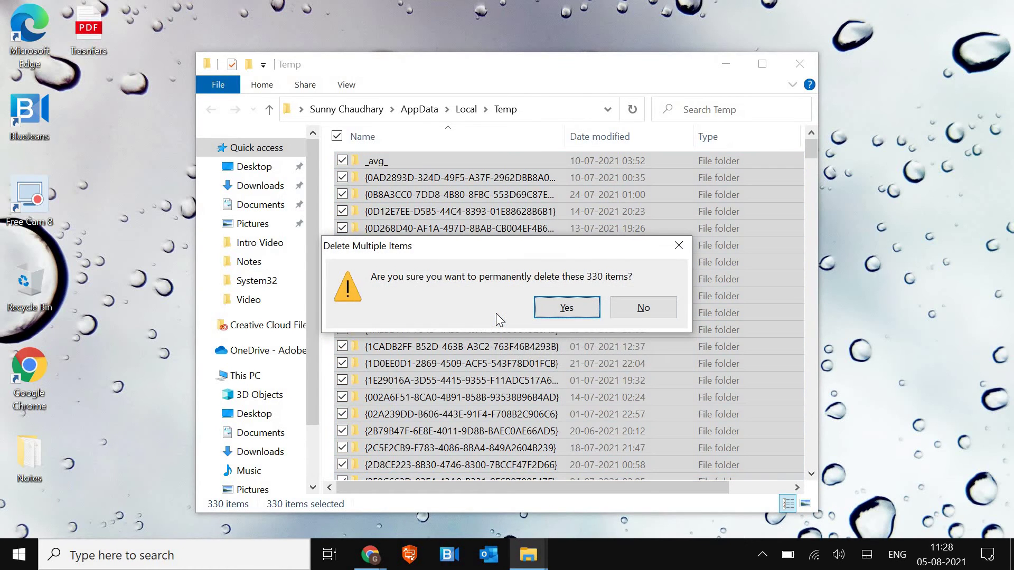
pyautogui.press('Escape')
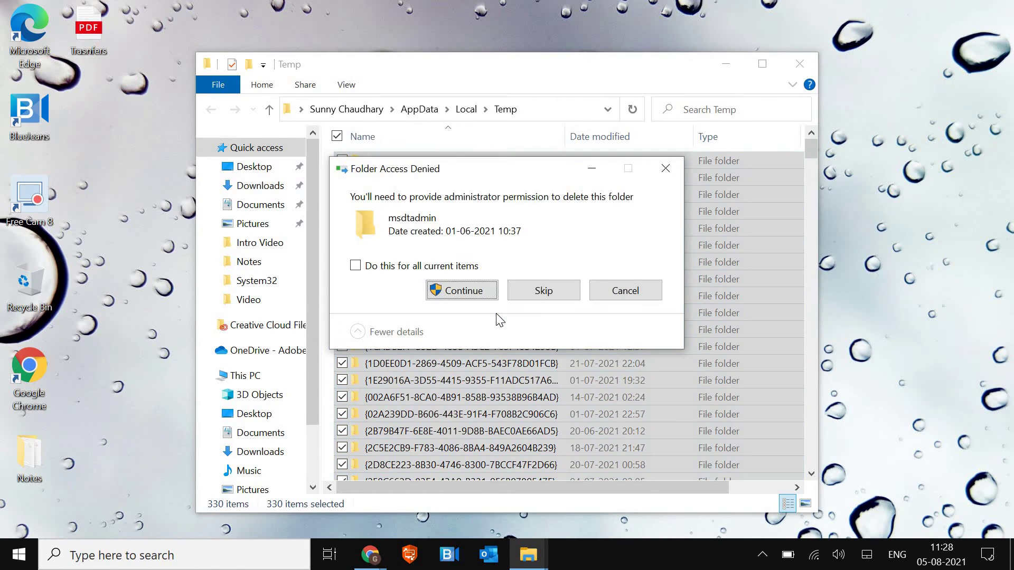
pyautogui.press('Return')
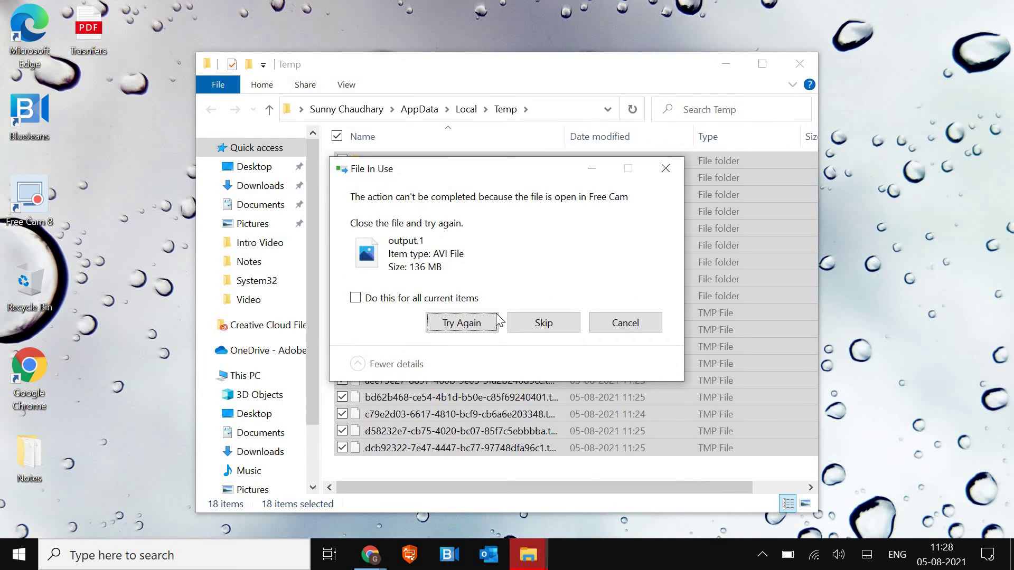
# Step: Skip all 18 in-use files and close the Temp folder window
pyautogui.click(549, 324)
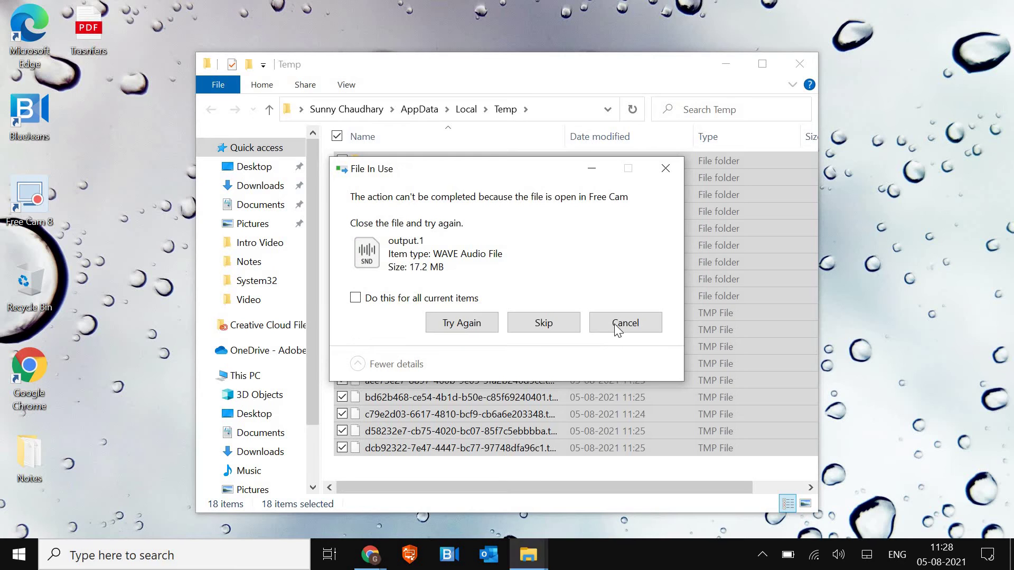
pyautogui.click(642, 323)
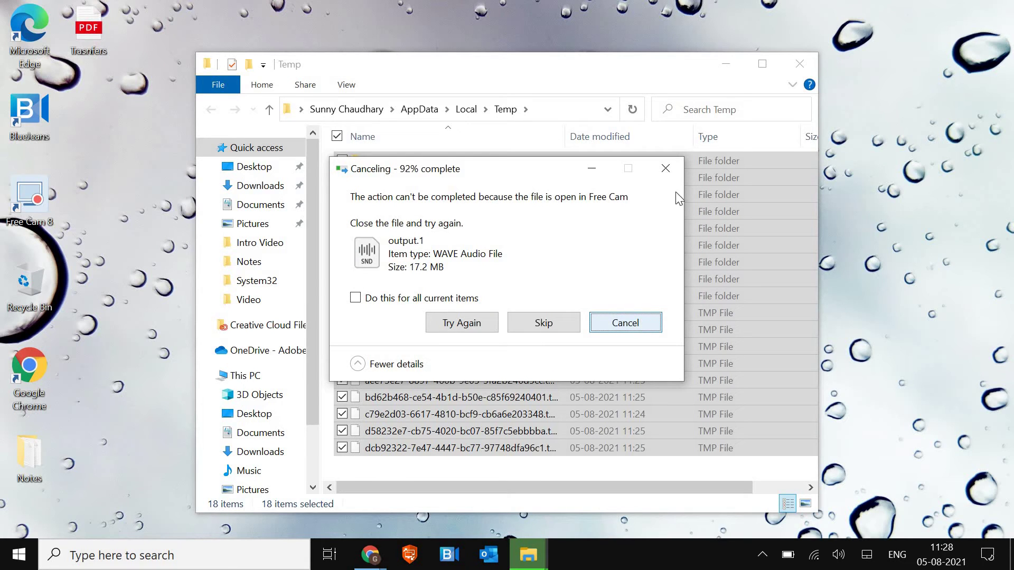
pyautogui.click(355, 298)
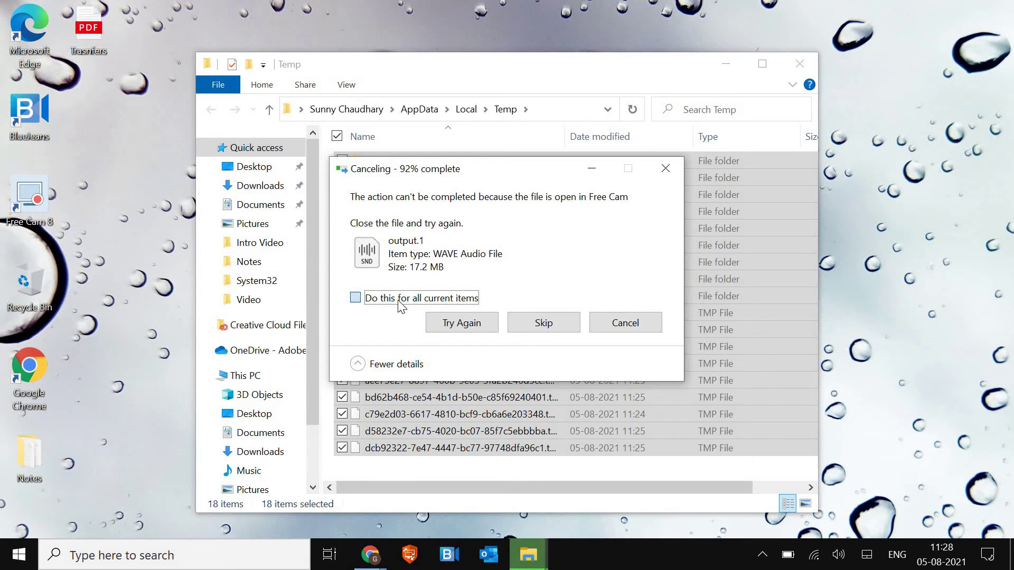
pyautogui.click(562, 330)
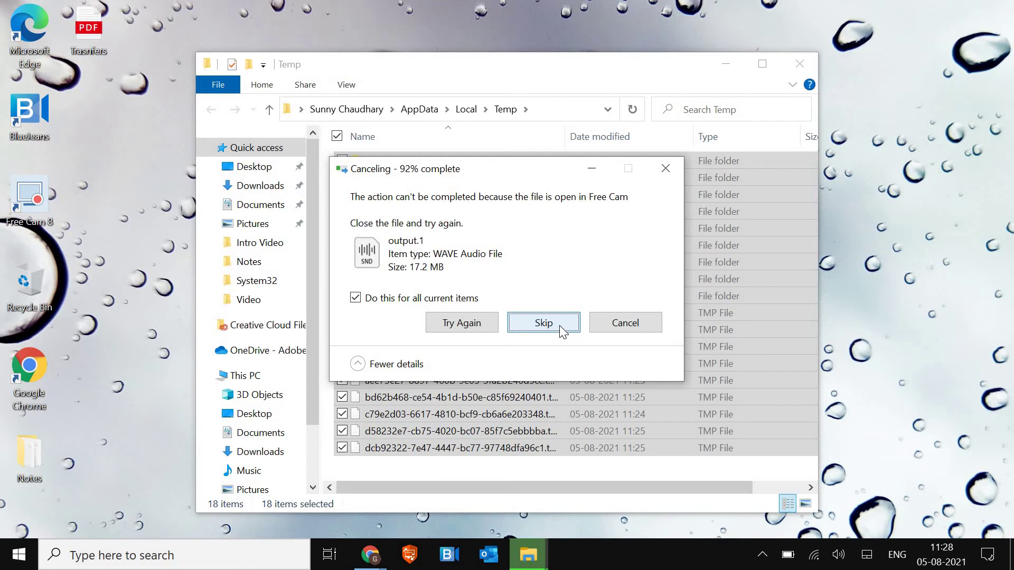
pyautogui.click(639, 326)
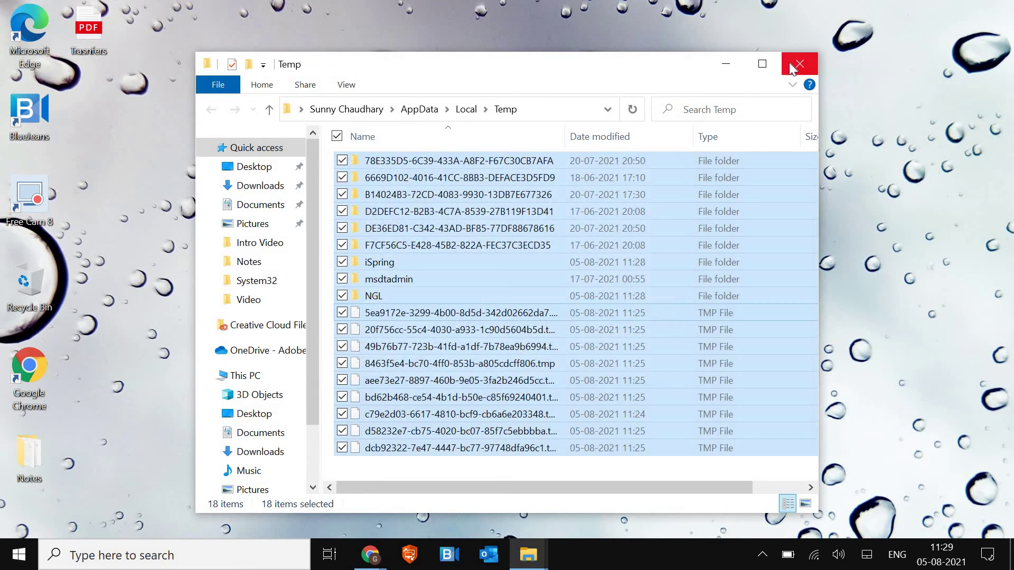
pyautogui.click(799, 65)
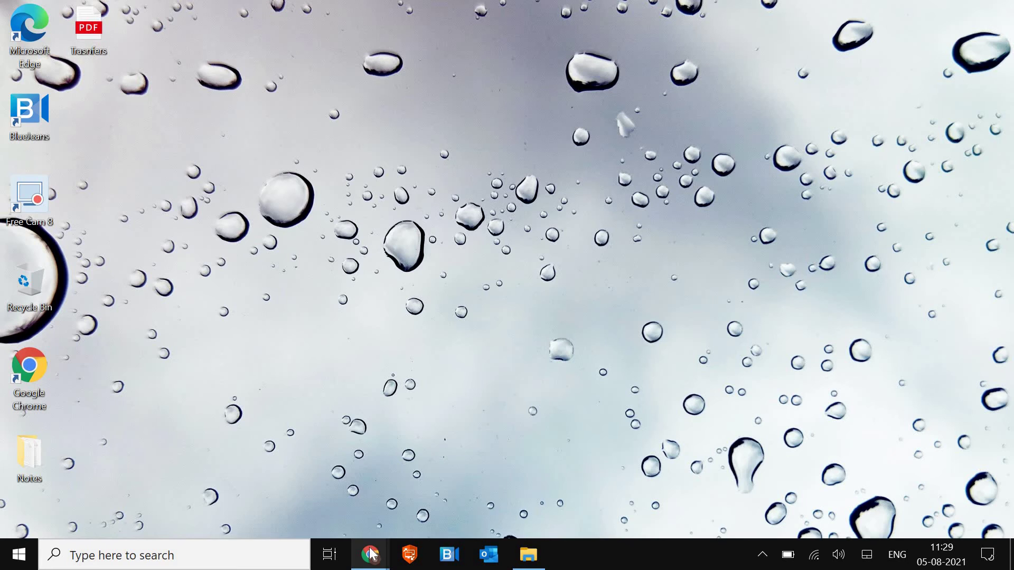
pyautogui.moveTo(372, 554)
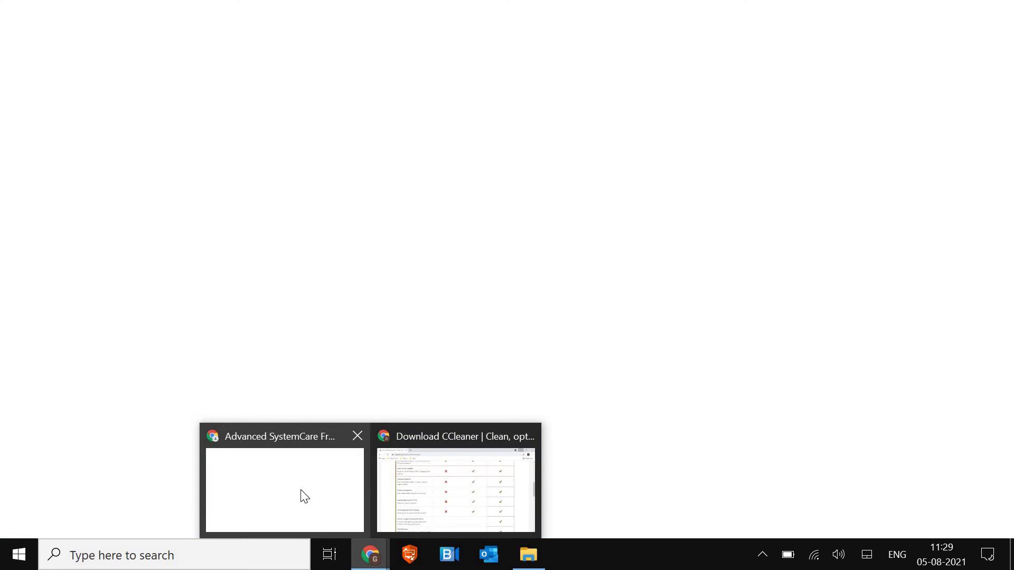
# Step: Show the iobit.com Advanced SystemCare 14 Free page in Chrome with its full URL visible
pyautogui.click(305, 493)
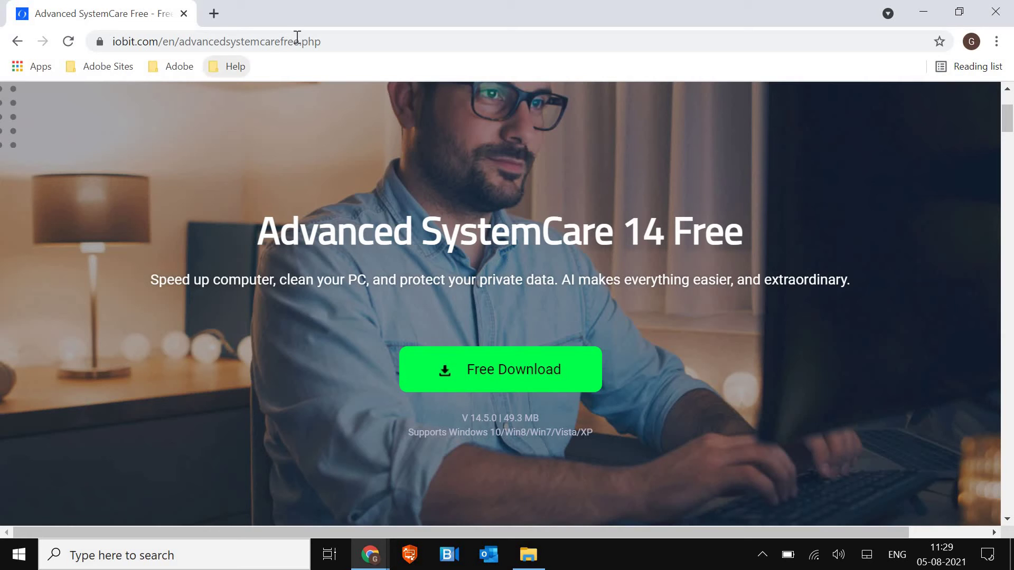
pyautogui.hotkey('ctrl', 'l')
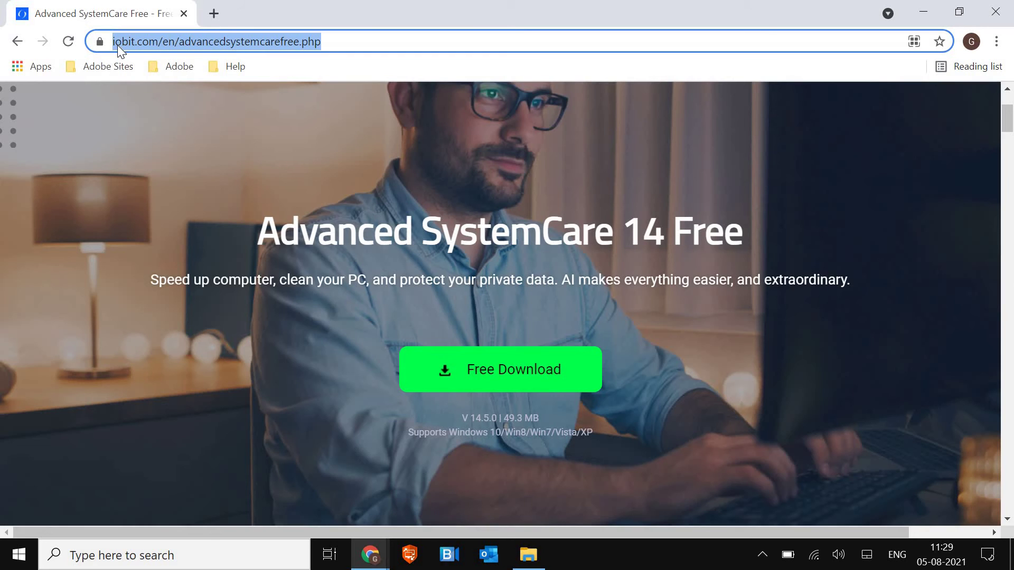
pyautogui.click(139, 42)
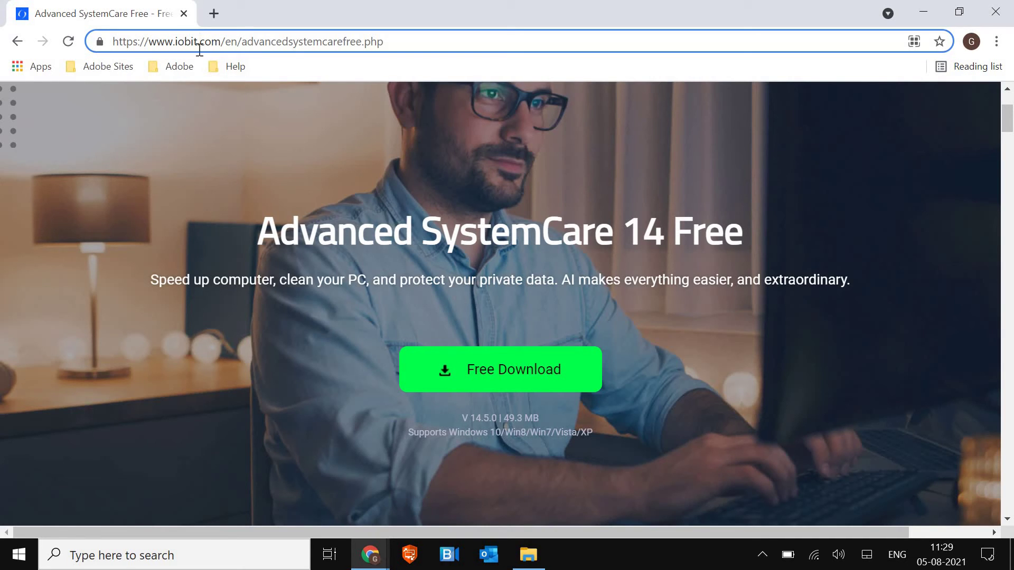
pyautogui.click(398, 41)
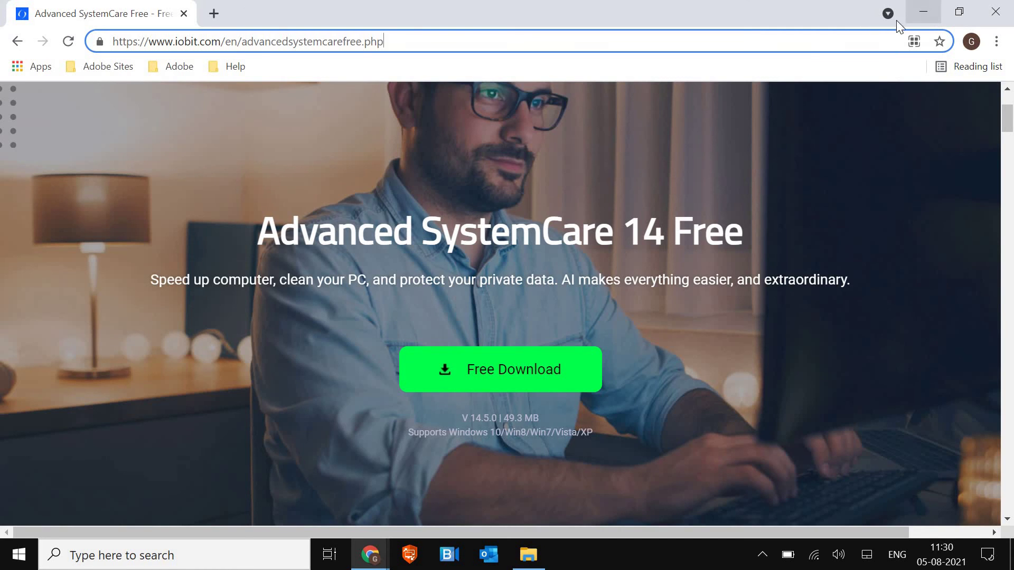
# Step: Switch to the CCleaner page and scroll to the Free vs Professional (₹690) and Bundle (₹890) comparison
pyautogui.click(924, 15)
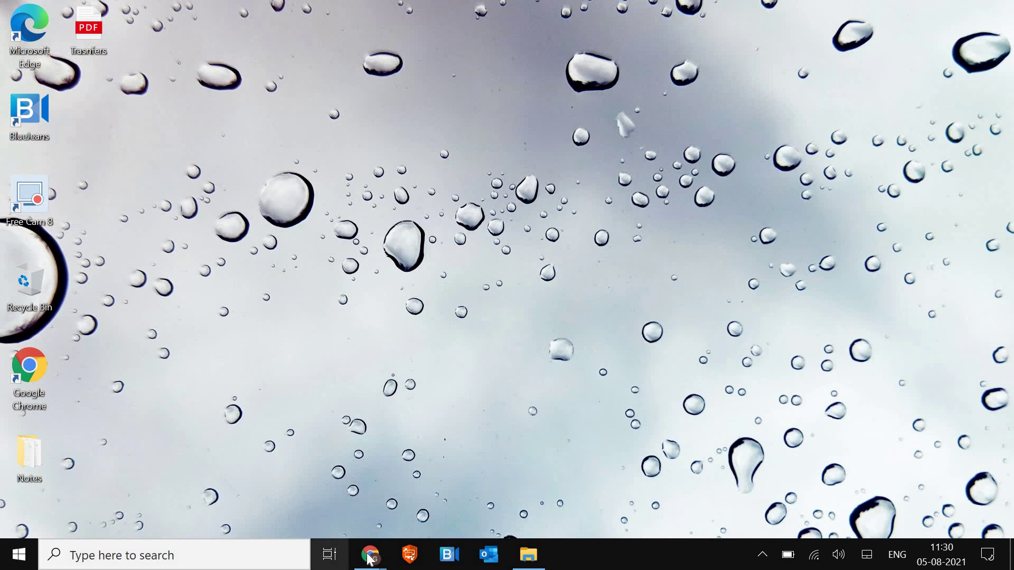
pyautogui.moveTo(370, 554)
pyautogui.click(448, 475)
pyautogui.press('Tab')
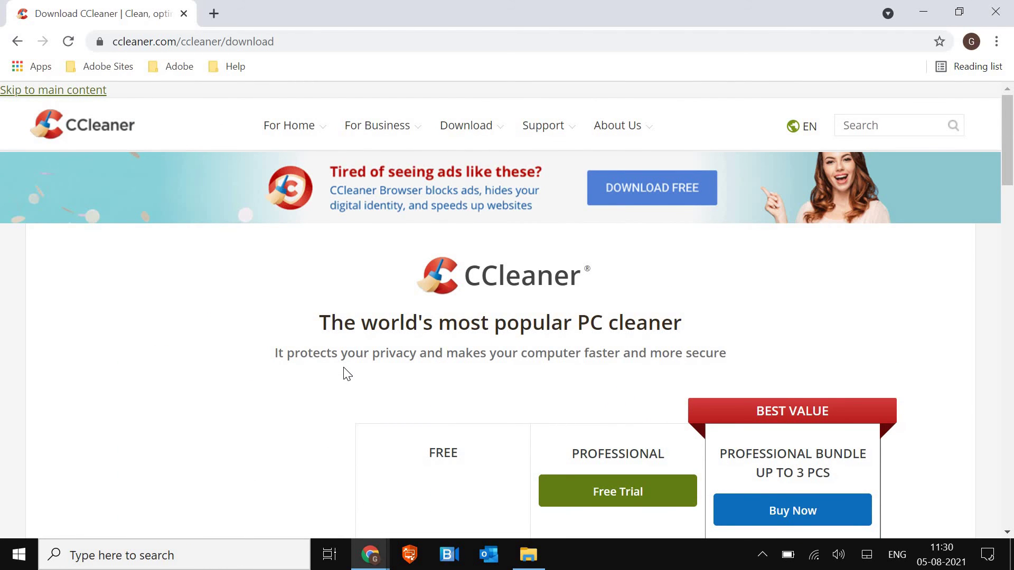
pyautogui.scroll(-15, 347, 374)
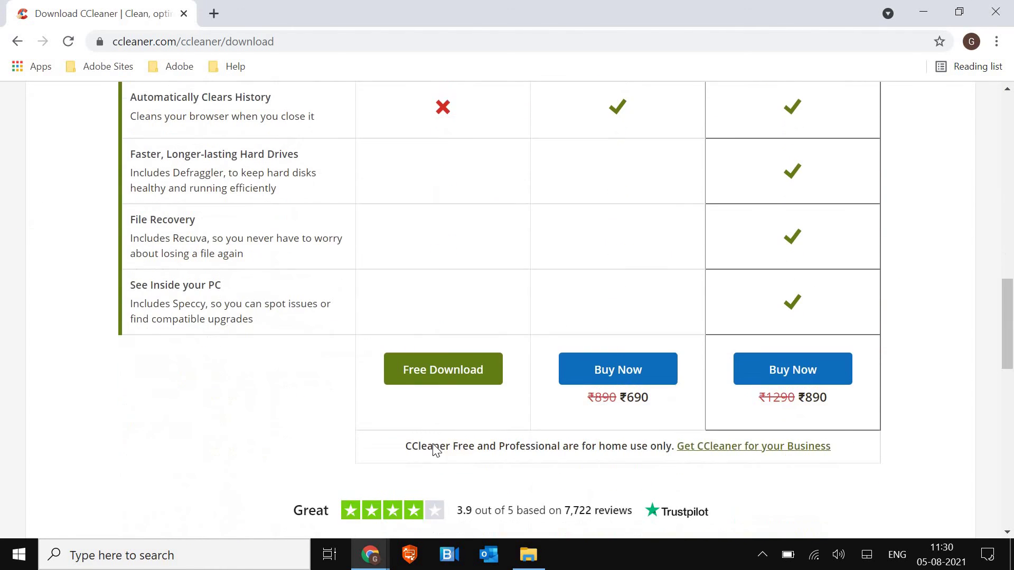